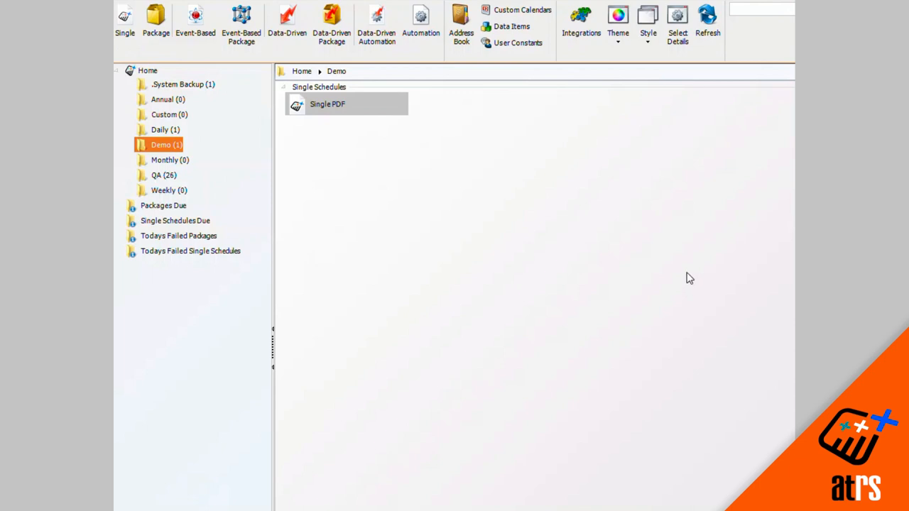
# - Start a new single-report schedule on the Tableau account with item path Superstore/sheets/Overview
pyautogui.click(127, 29)
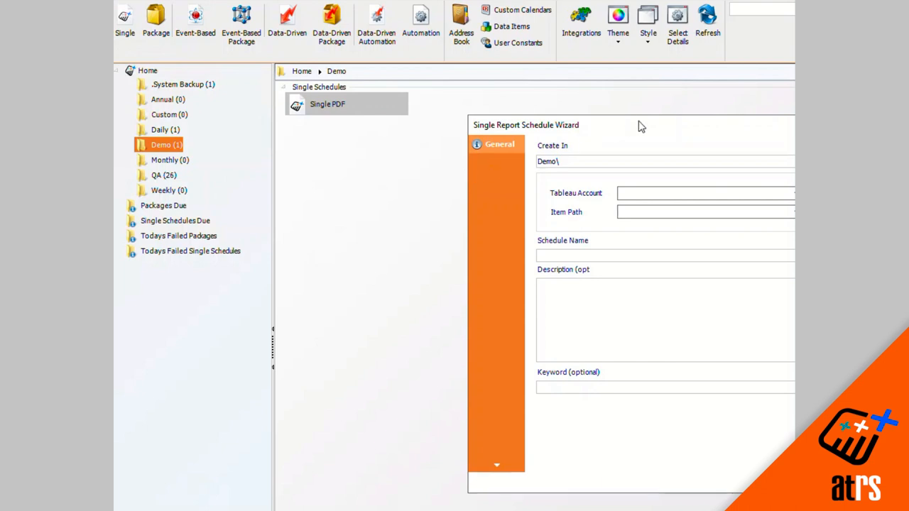
pyautogui.moveTo(641, 127); pyautogui.dragTo(462, 139)
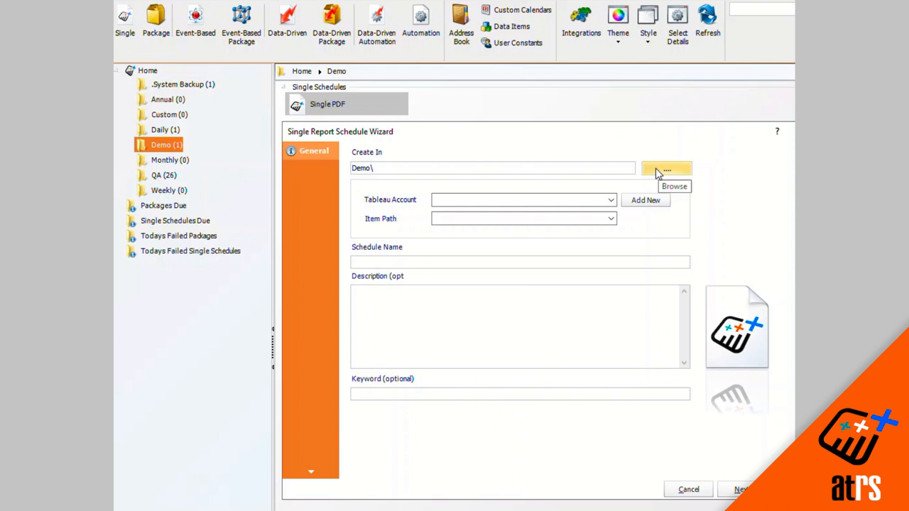
pyautogui.click(610, 200)
pyautogui.click(577, 212)
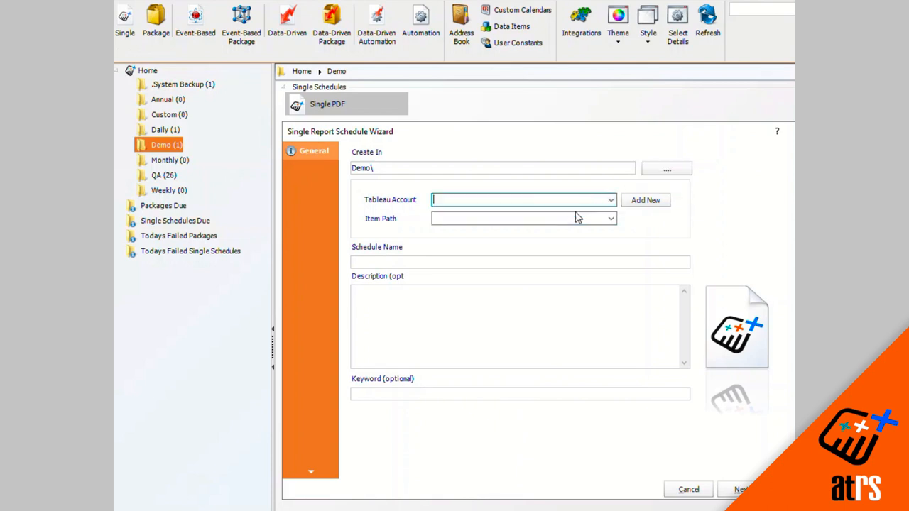
pyautogui.click(611, 219)
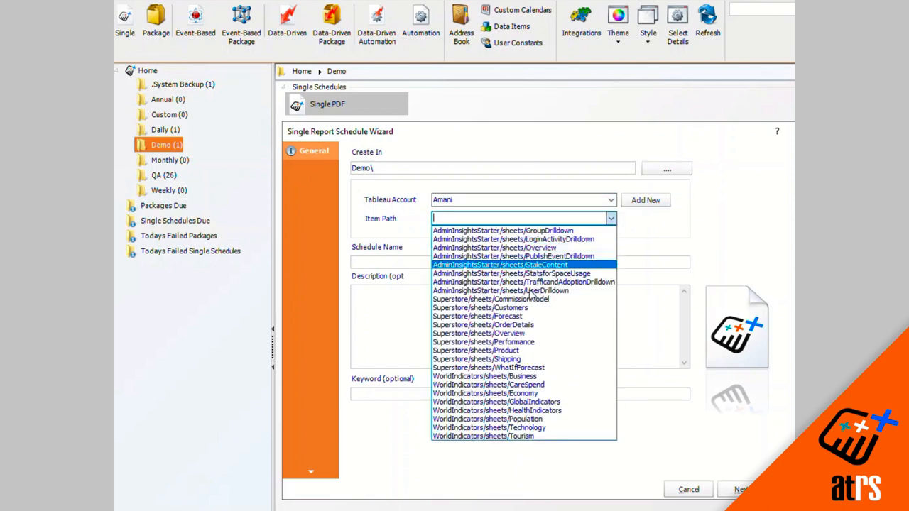
pyautogui.click(478, 333)
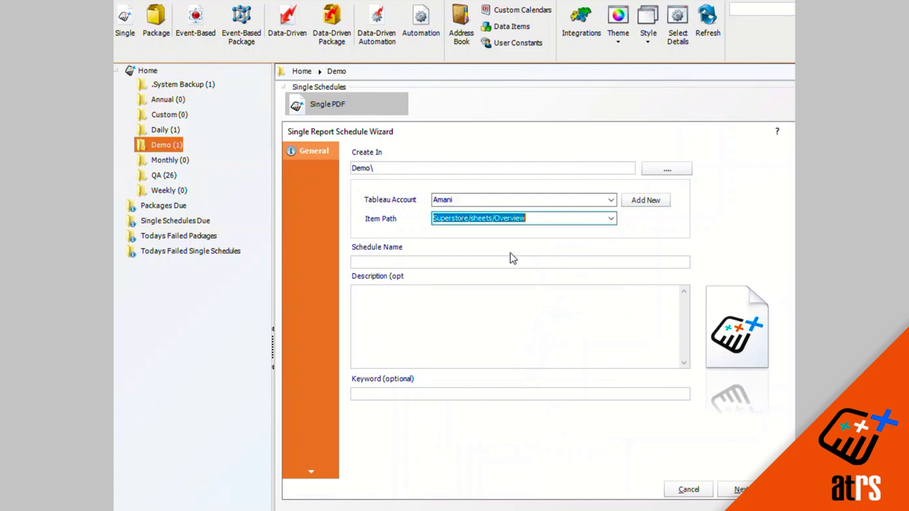
# - Rename the schedule to 'Single MS Word' and proceed to the scheduling step
pyautogui.click(393, 262)
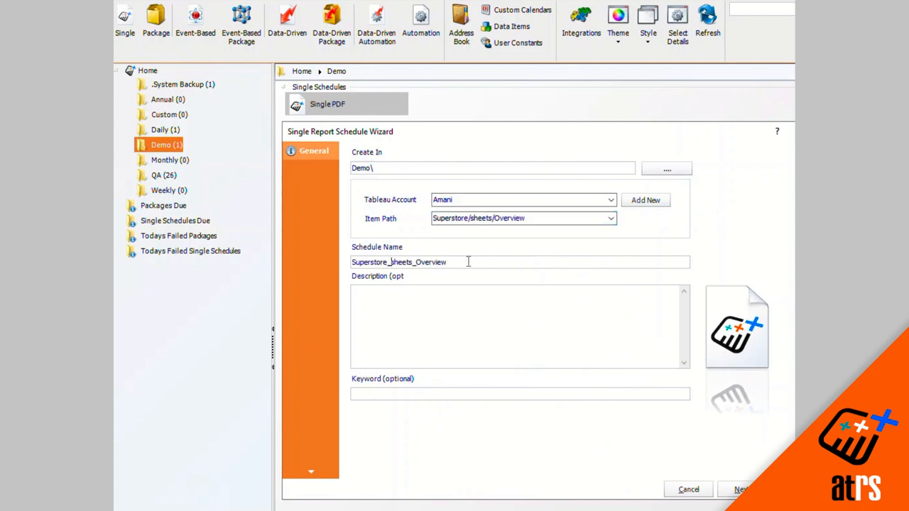
pyautogui.moveTo(468, 262); pyautogui.dragTo(330, 267)
pyautogui.write('Sinlg')
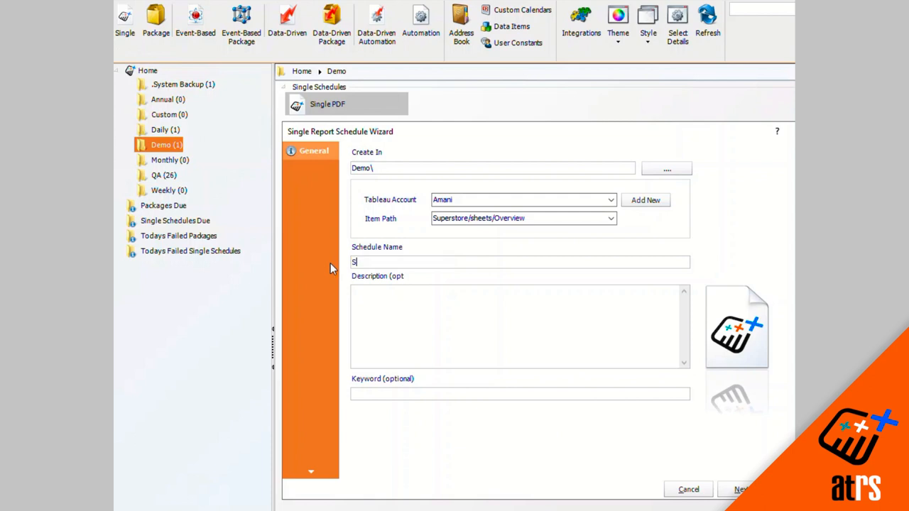
pyautogui.press('BackSpace')
pyautogui.press('BackSpace')
pyautogui.press('BackSpace')
pyautogui.write('ngle MS ')
pyautogui.write('Qo')
pyautogui.press('BackSpace')
pyautogui.press('BackSpace')
pyautogui.write('Word')
pyautogui.click(738, 489)
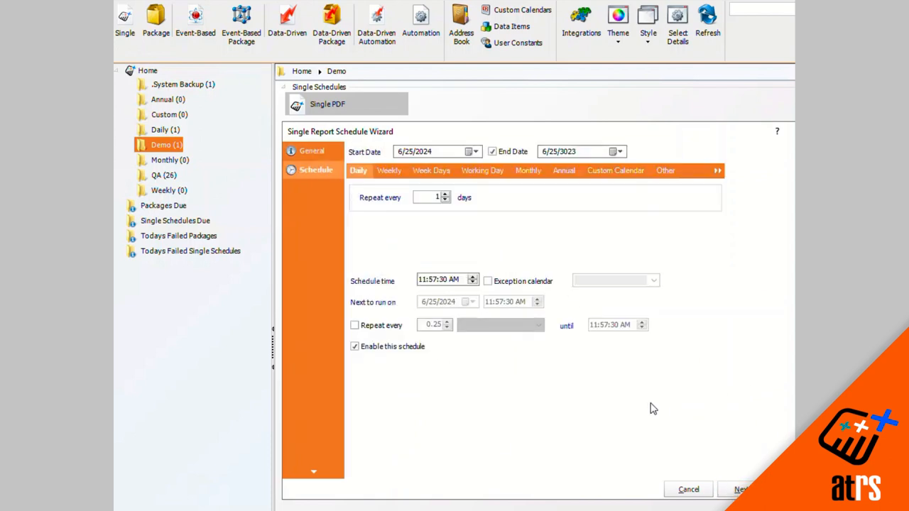
# - Make the schedule repeat weekly on Monday through Friday only, excluding Saturday and Sunday
pyautogui.click(390, 171)
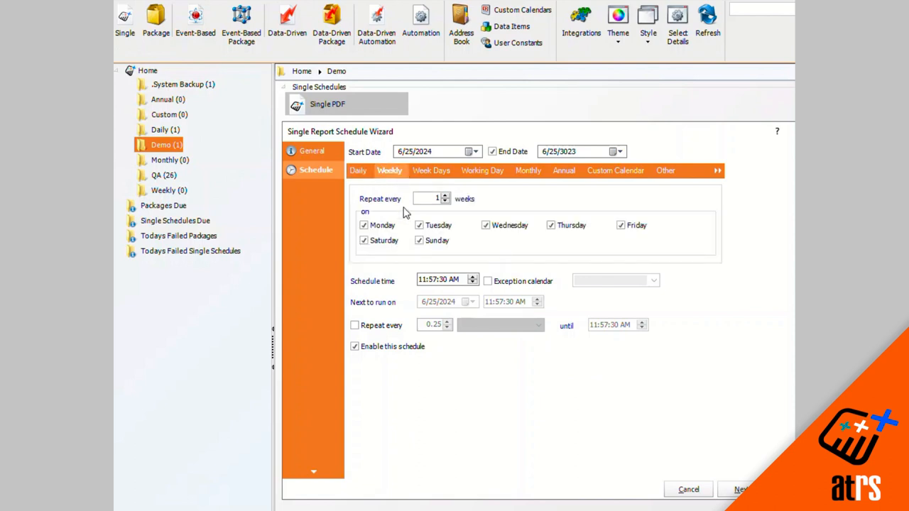
pyautogui.click(364, 240)
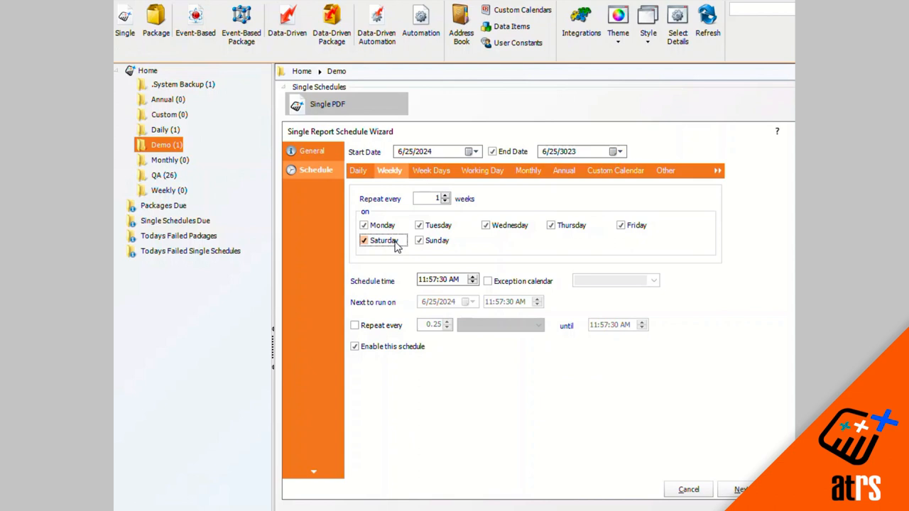
pyautogui.click(419, 241)
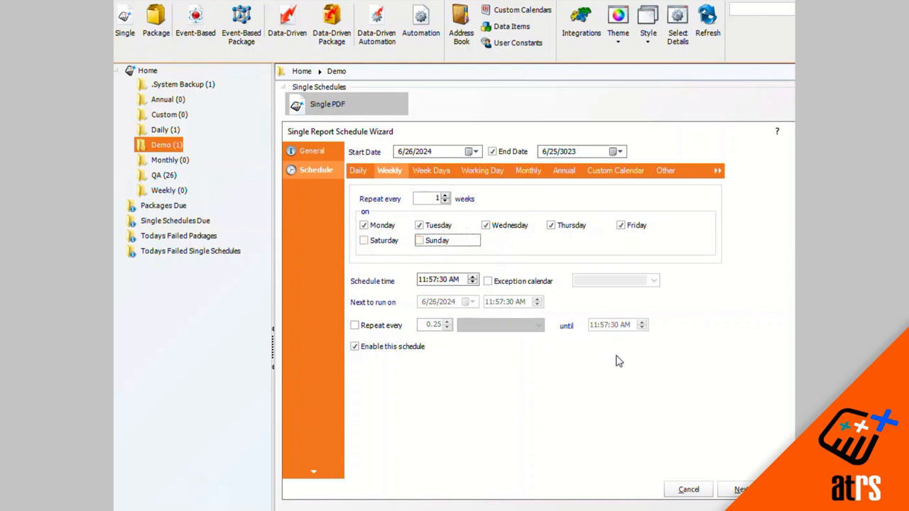
pyautogui.click(740, 490)
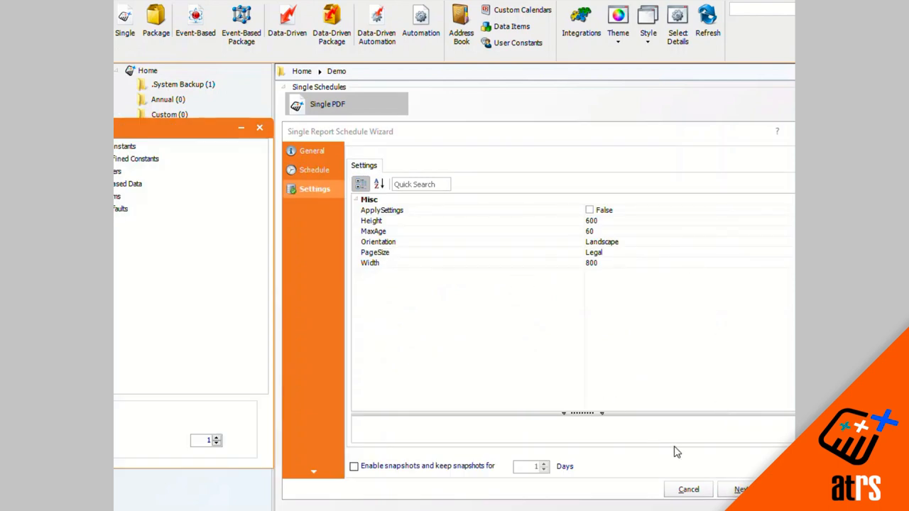
# - Add a Sales parameter with value Customer to the parameter list and continue to Destinations
pyautogui.click(740, 490)
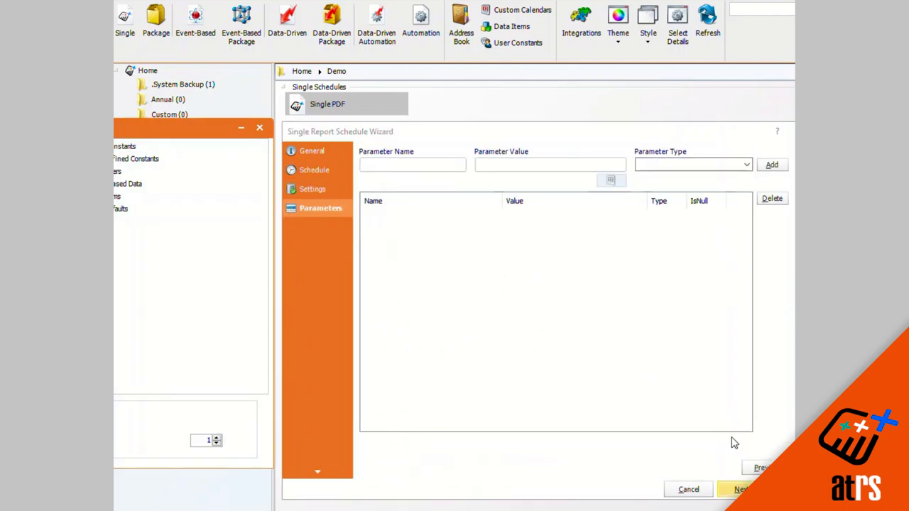
pyautogui.click(429, 166)
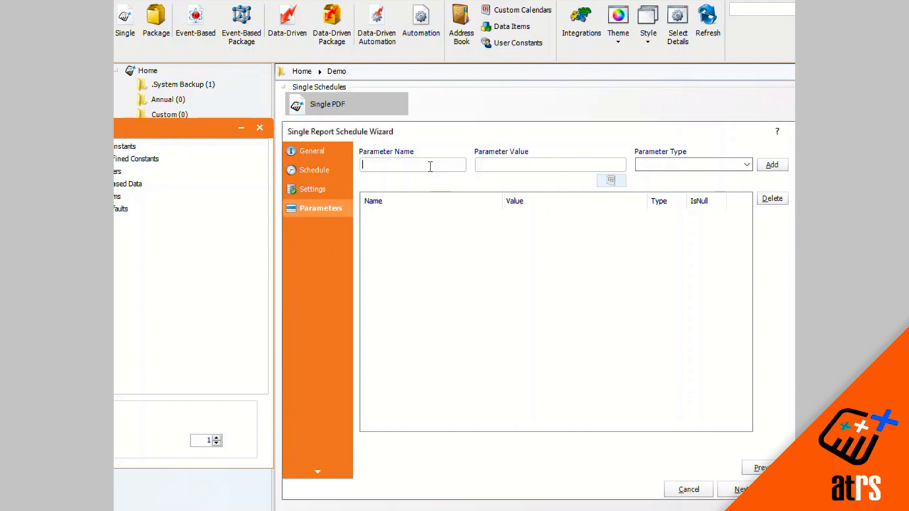
pyautogui.write('Sales')
pyautogui.click(494, 165)
pyautogui.write('Customer')
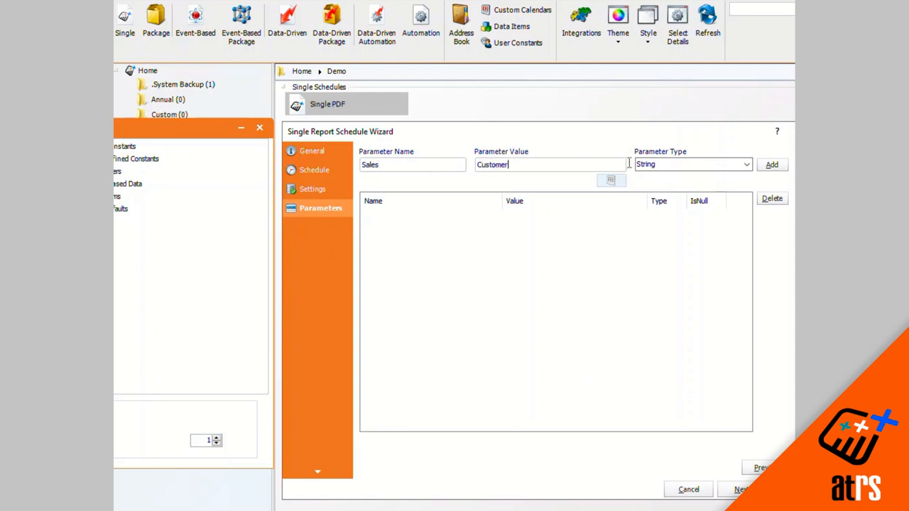
pyautogui.click(771, 164)
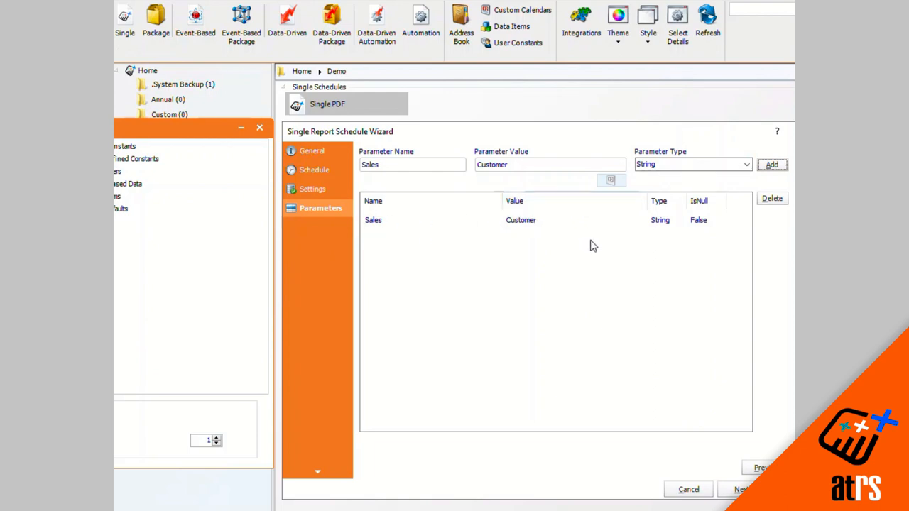
pyautogui.click(740, 490)
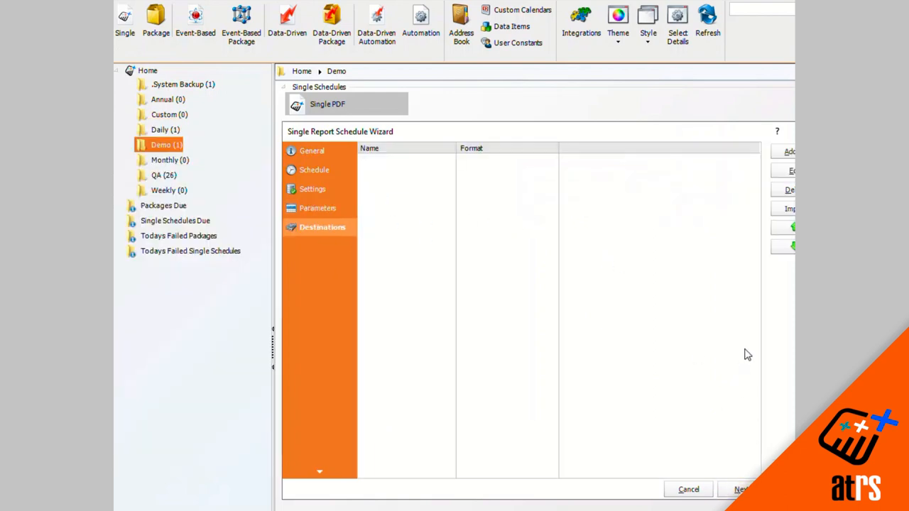
# - Add an Email destination with the suggested recipient, subject Test and body text test
pyautogui.click(785, 151)
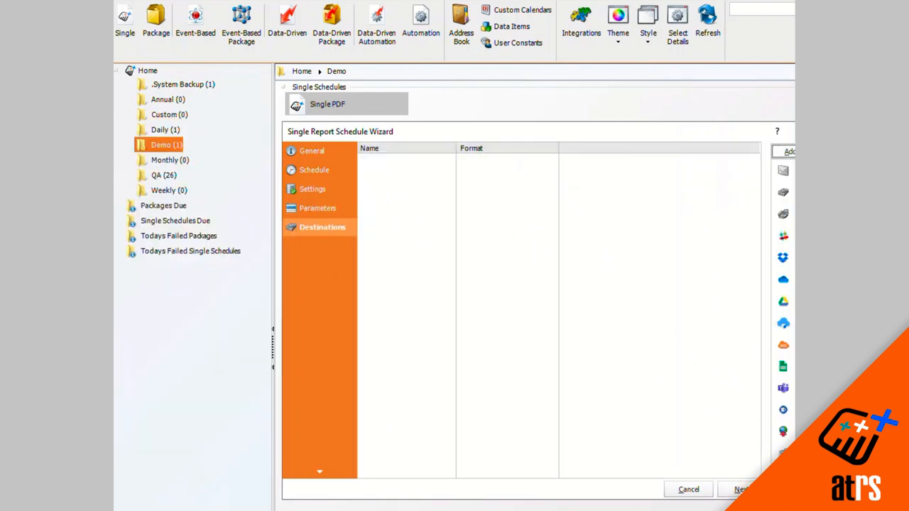
pyautogui.press('Escape')
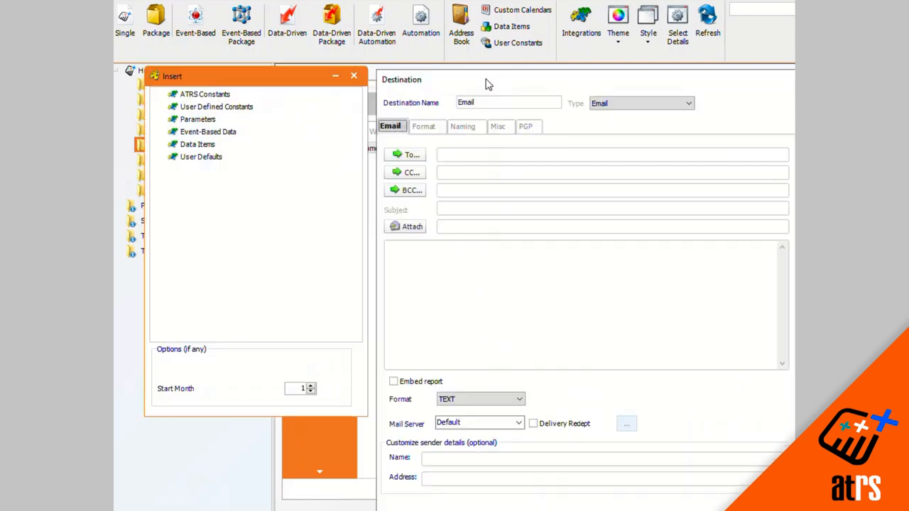
pyautogui.click(482, 163)
pyautogui.write('test@test.com')
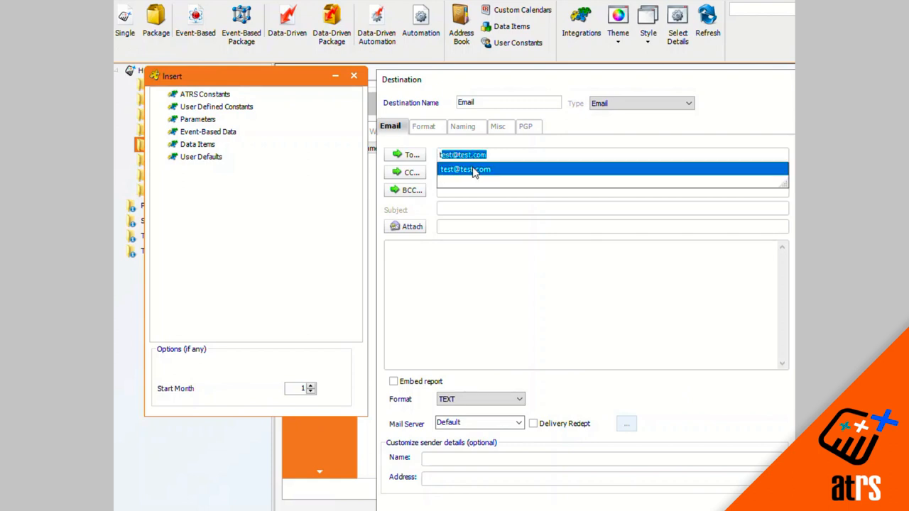
pyautogui.click(474, 171)
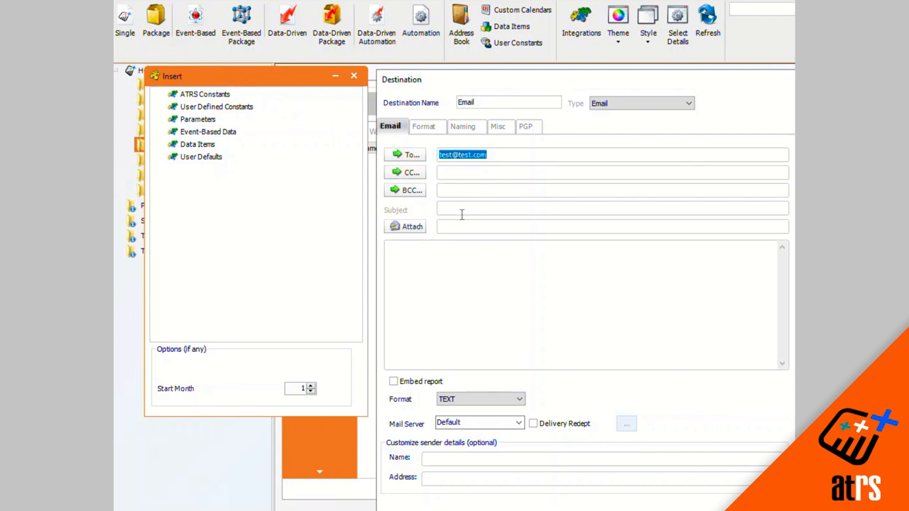
pyautogui.write('T')
pyautogui.write('est')
pyautogui.click(451, 250)
pyautogui.write('test')
# - Set the email's output format to MS Word (*.doc) and save the destination
pyautogui.click(425, 127)
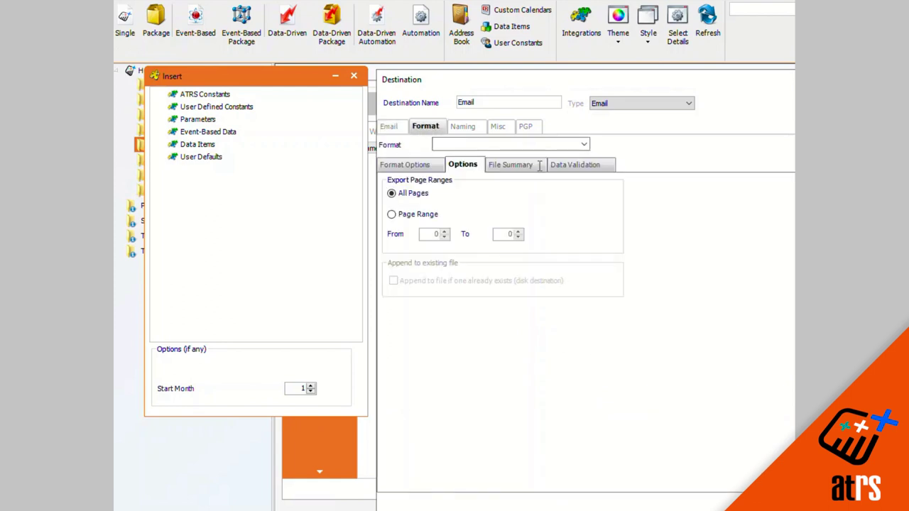
pyautogui.click(583, 145)
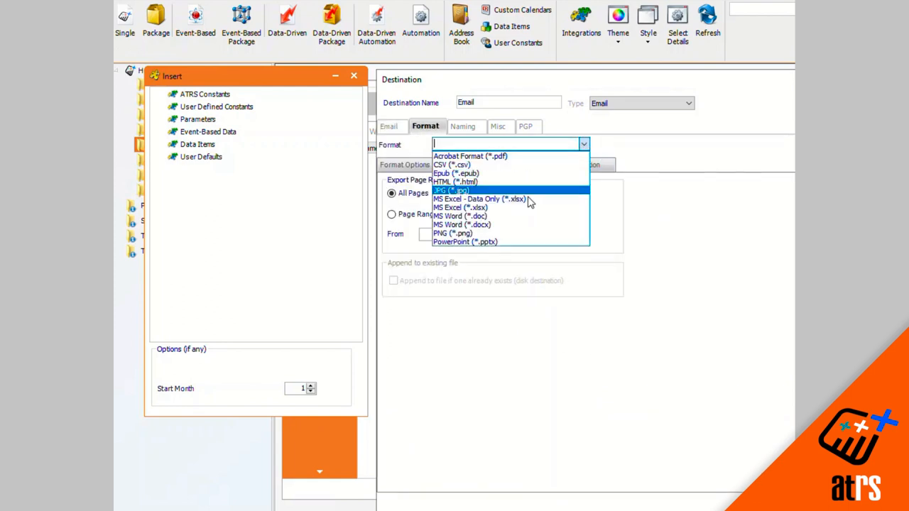
pyautogui.click(507, 216)
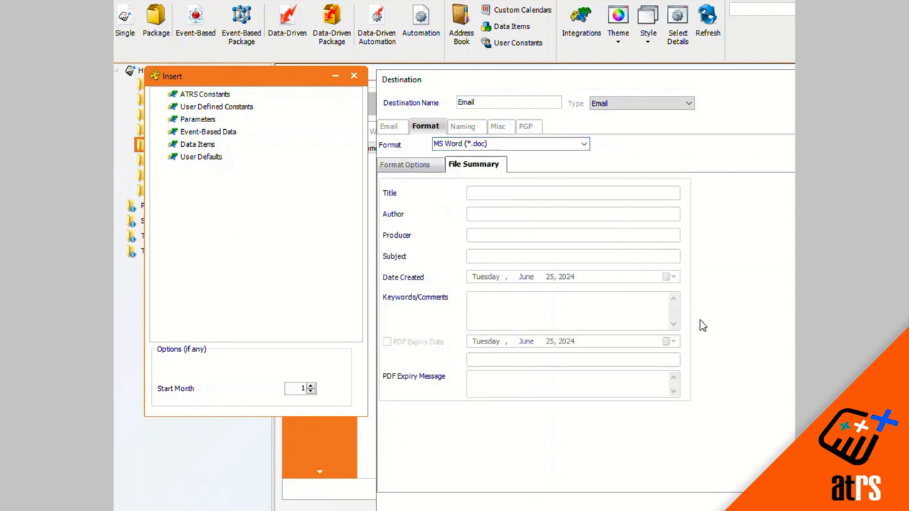
pyautogui.press('Return')
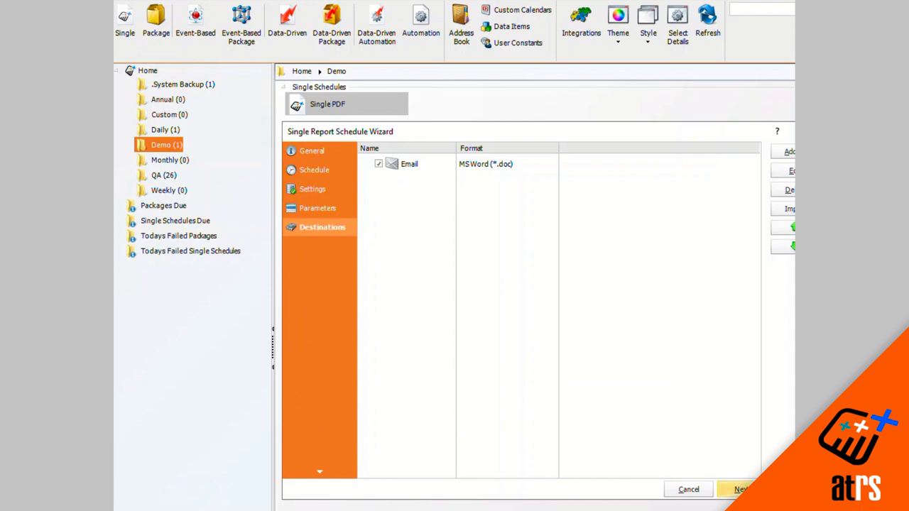
# - Skip Exception Handling and Custom Tasks and finish creating the Single MS Word schedule
pyautogui.click(742, 489)
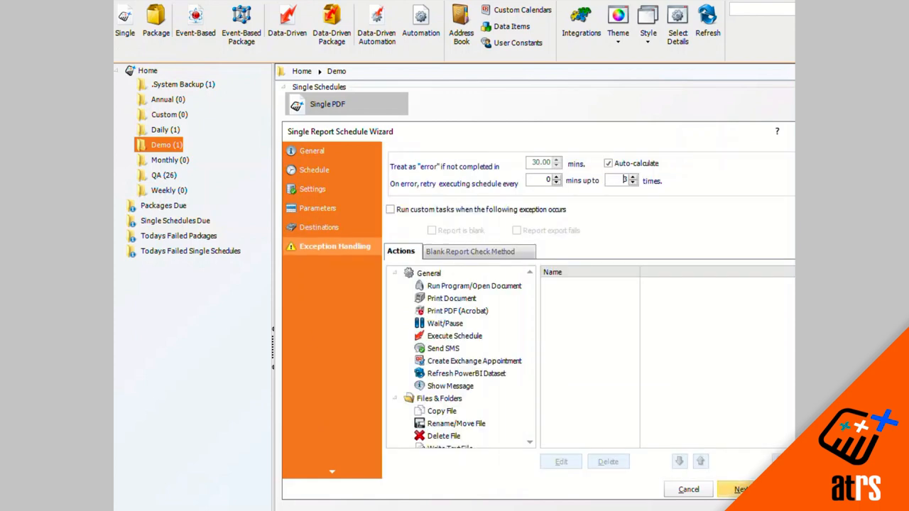
pyautogui.click(742, 490)
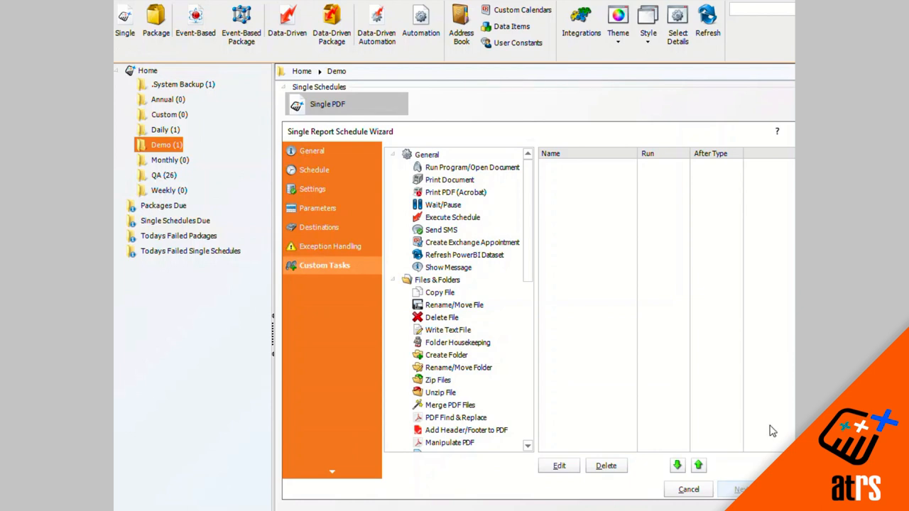
pyautogui.press('Return')
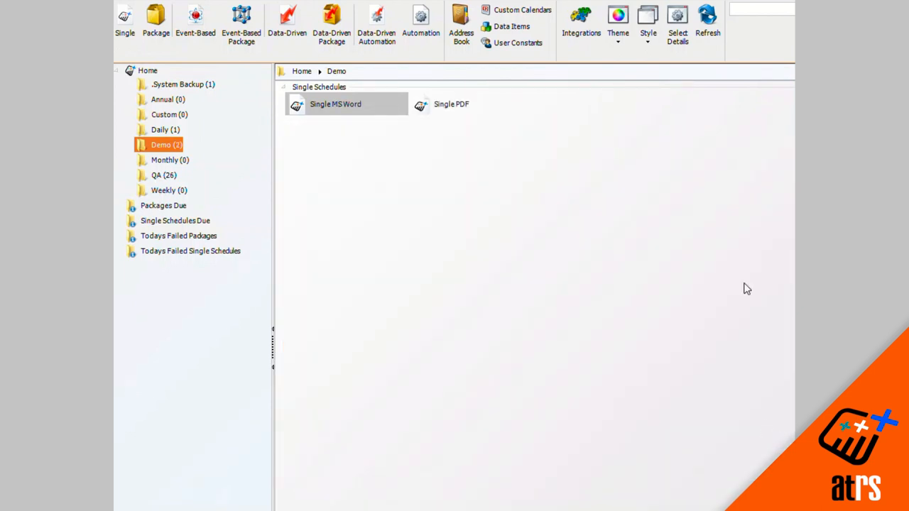
pyautogui.rightClick(341, 107)
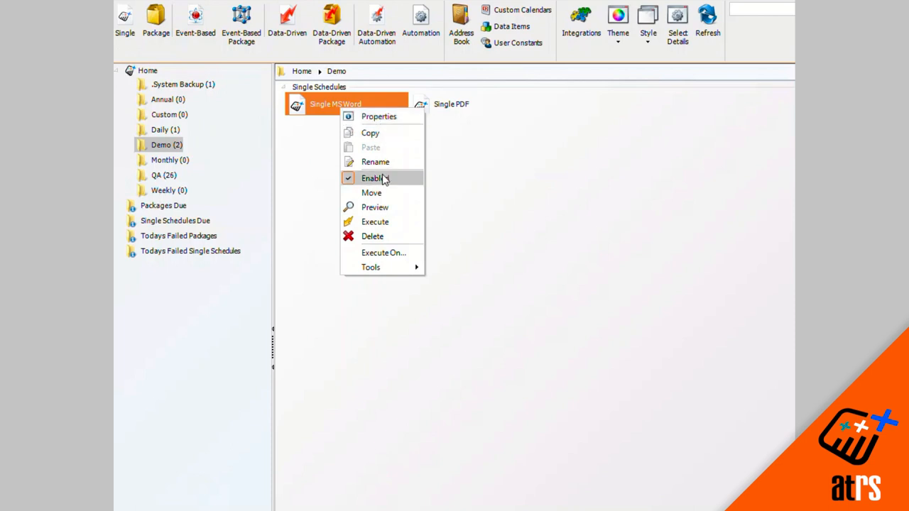
pyautogui.click(477, 205)
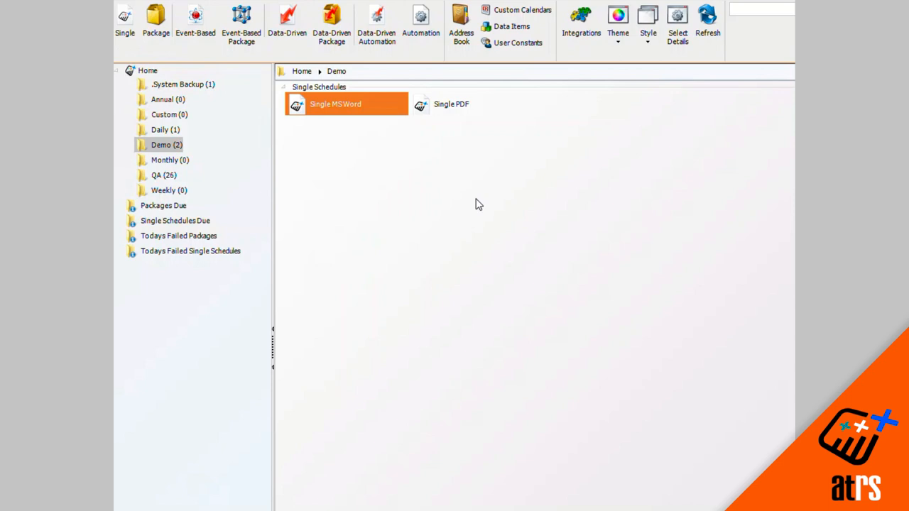